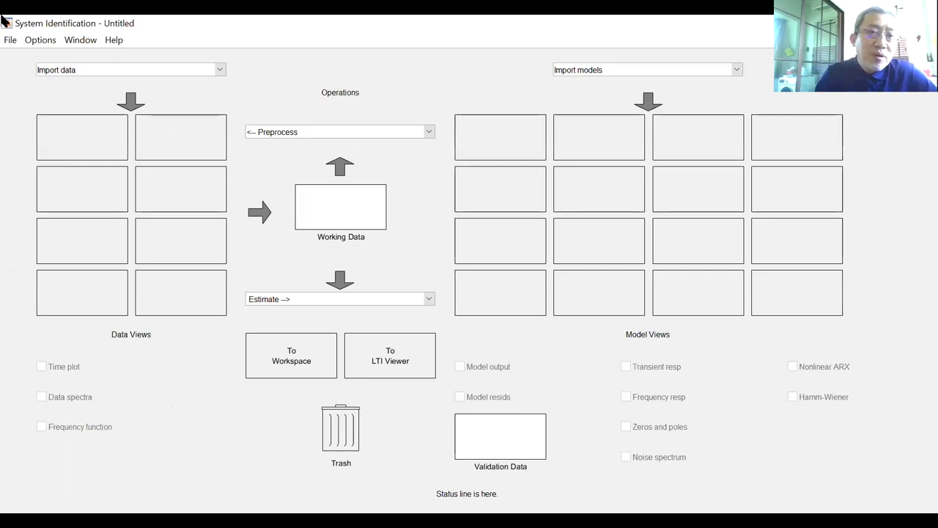
# Start a time-domain data import using workspace variable u2 as the input and y2 as the output.
pyautogui.hotkey('alt', 'Down')
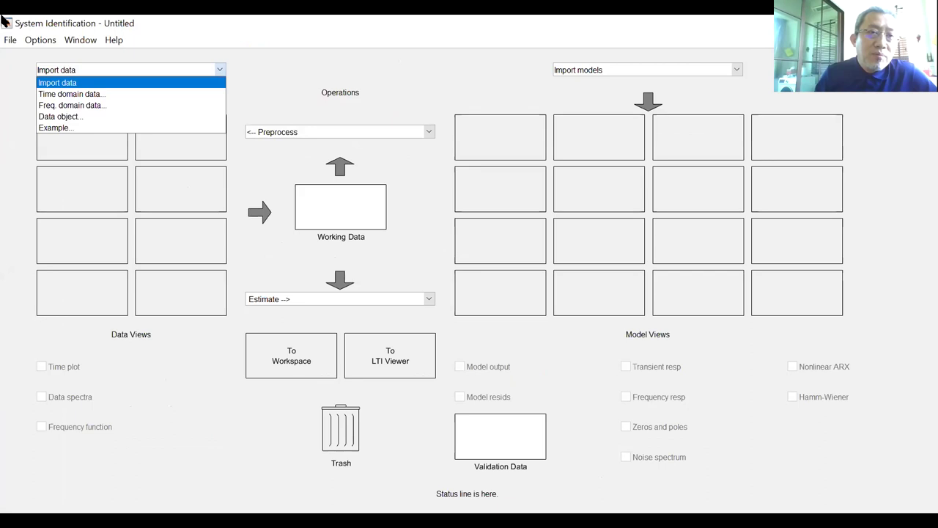
pyautogui.click(146, 94)
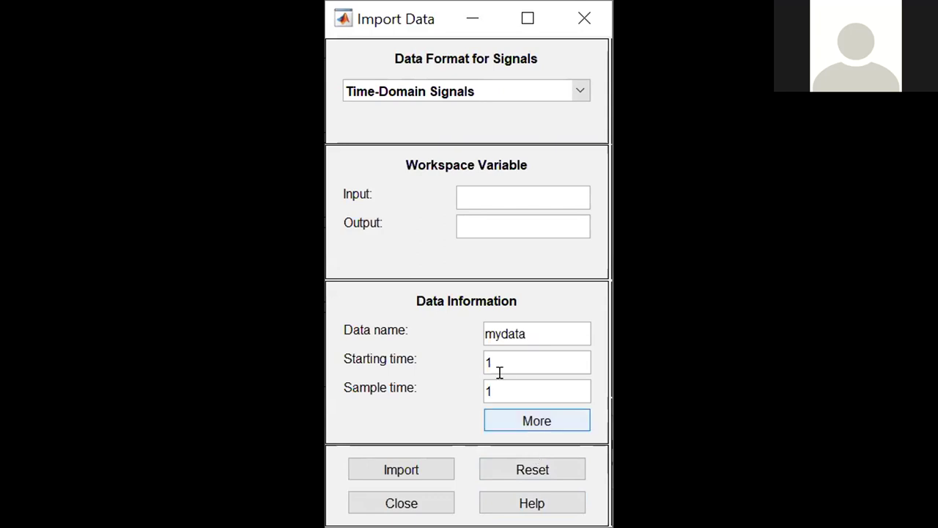
pyautogui.click(474, 193)
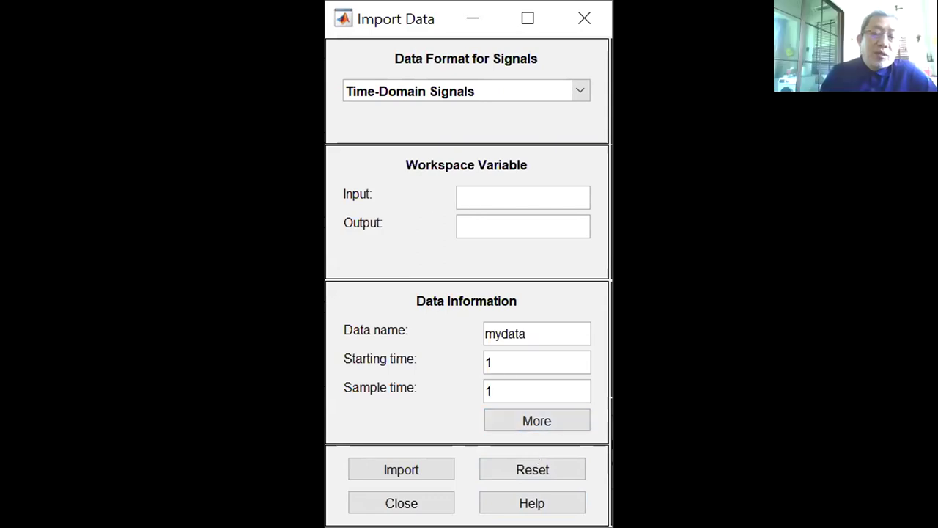
pyautogui.write('u2')
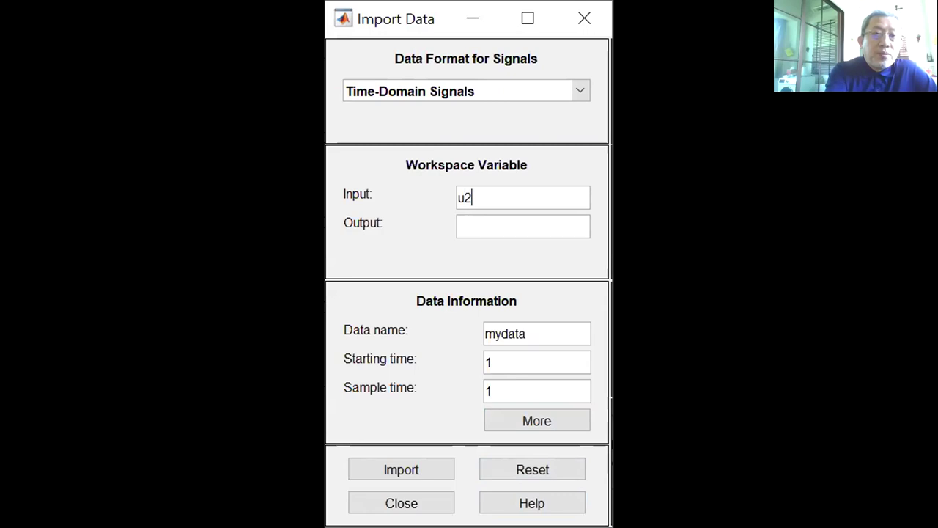
pyautogui.click(491, 225)
pyautogui.write('y2')
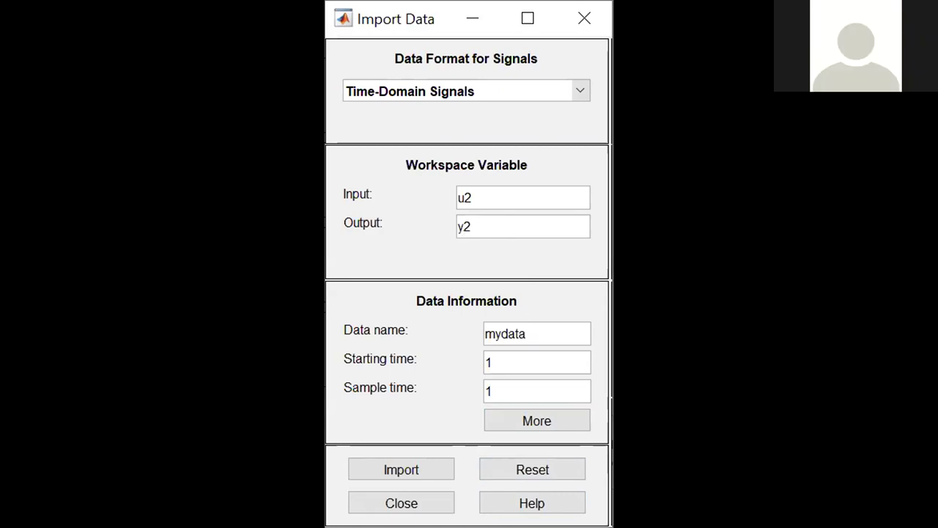
# Name the data set being imported dry.
pyautogui.click(556, 331)
pyautogui.press('BackSpace')
pyautogui.press('BackSpace')
pyautogui.press('BackSpace')
pyautogui.press('BackSpace')
pyautogui.press('BackSpace')
pyautogui.press('BackSpace')
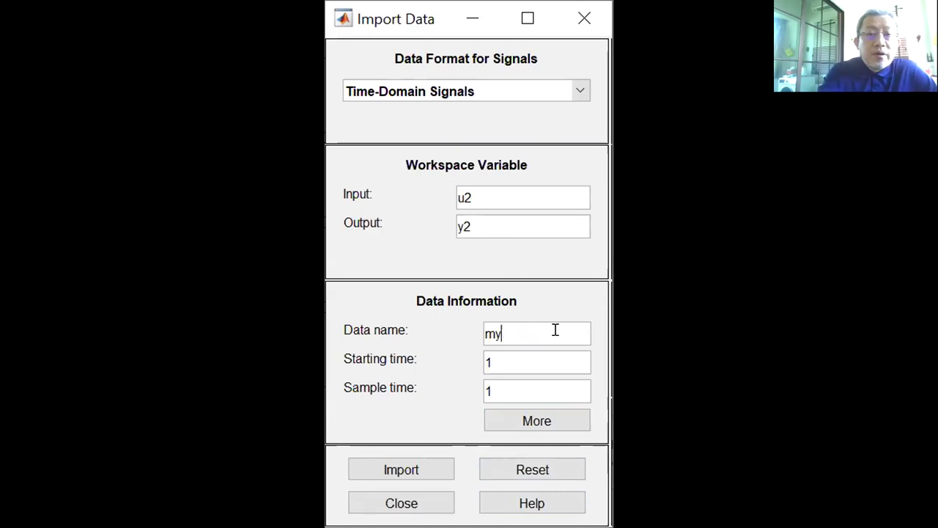
pyautogui.write('dry')
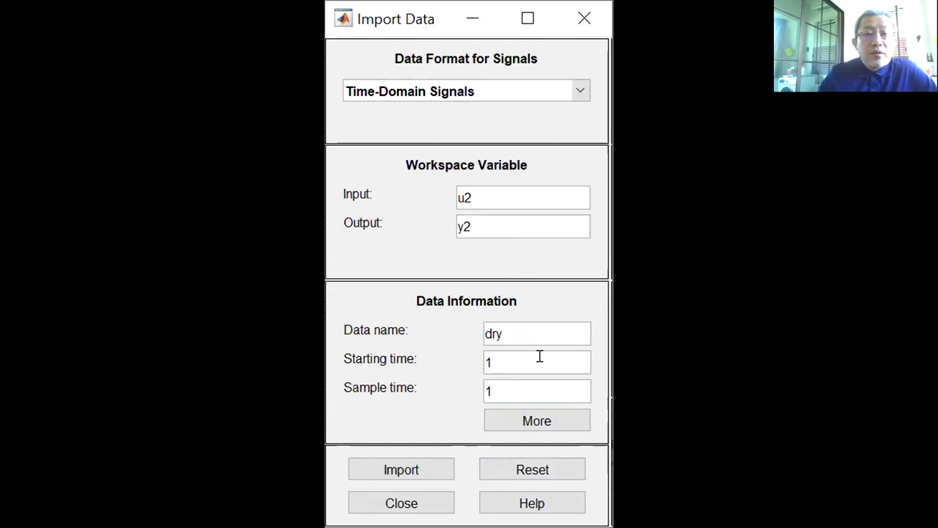
# Set the data's starting time to 0 and its sample time to 0.08.
pyautogui.click(539, 356)
pyautogui.press('BackSpace')
pyautogui.write('0')
pyautogui.click(541, 391)
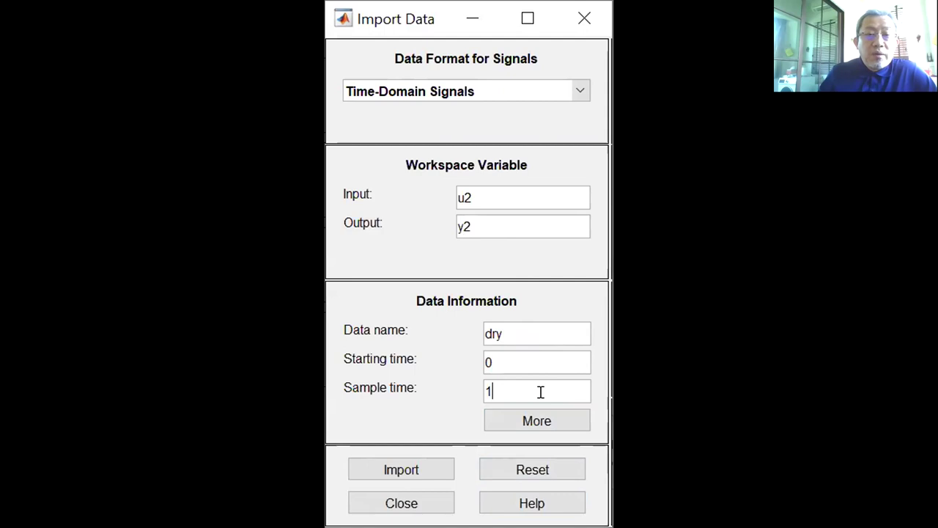
pyautogui.press('BackSpace')
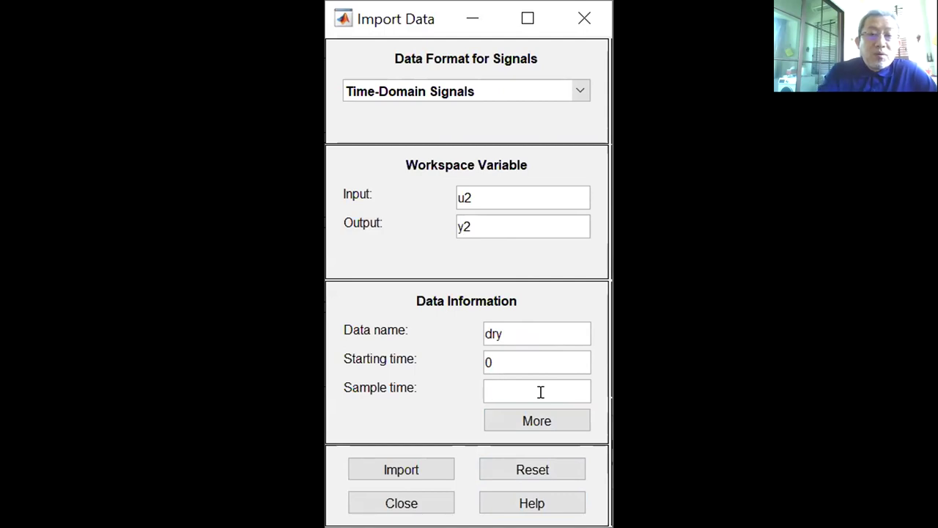
pyautogui.write('0.08')
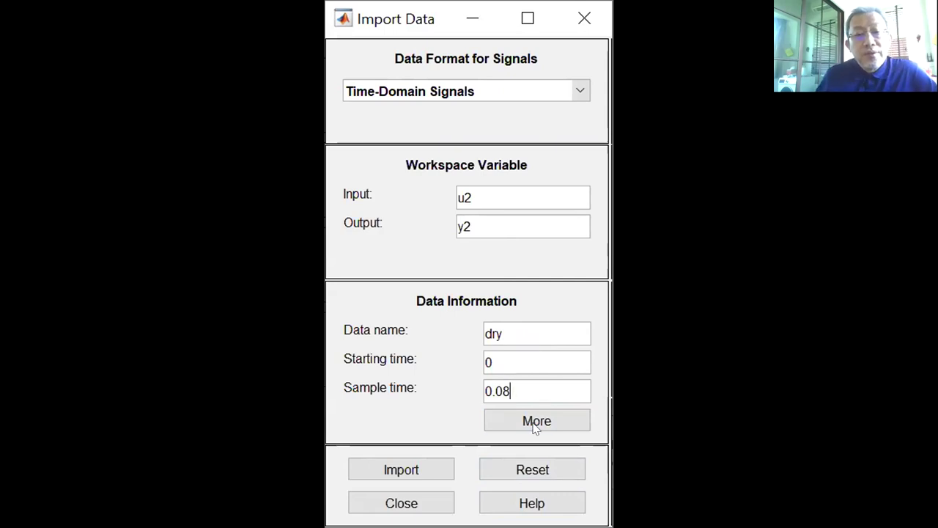
# Expand the import options and name the input channel Power and the output channel Temperature.
pyautogui.click(535, 427)
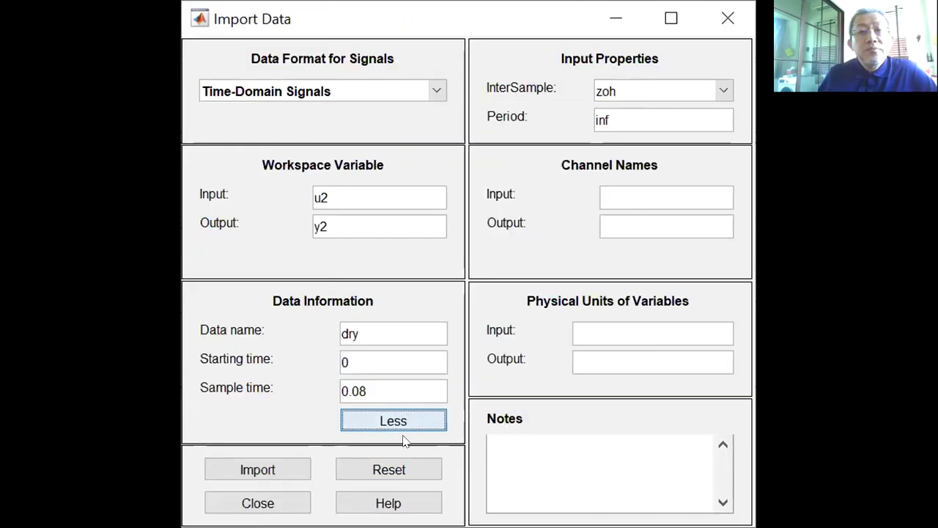
pyautogui.click(674, 191)
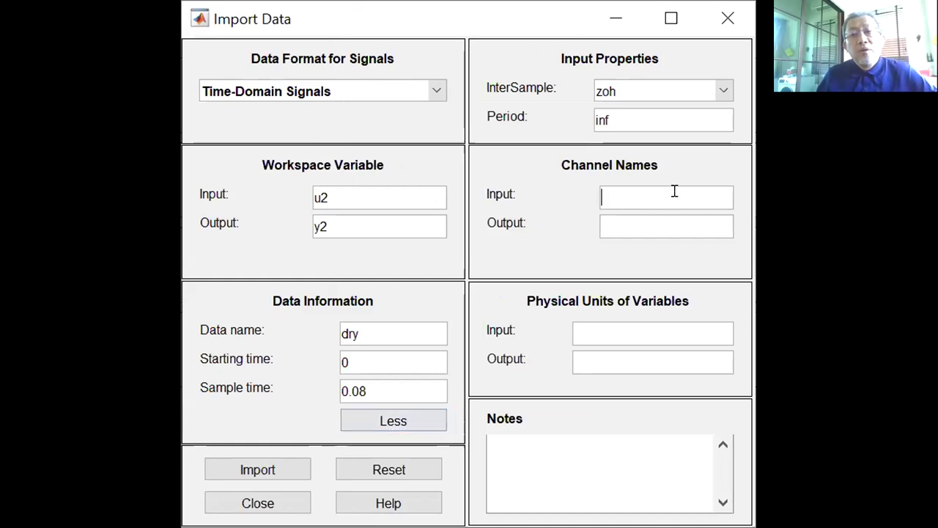
pyautogui.write('Power')
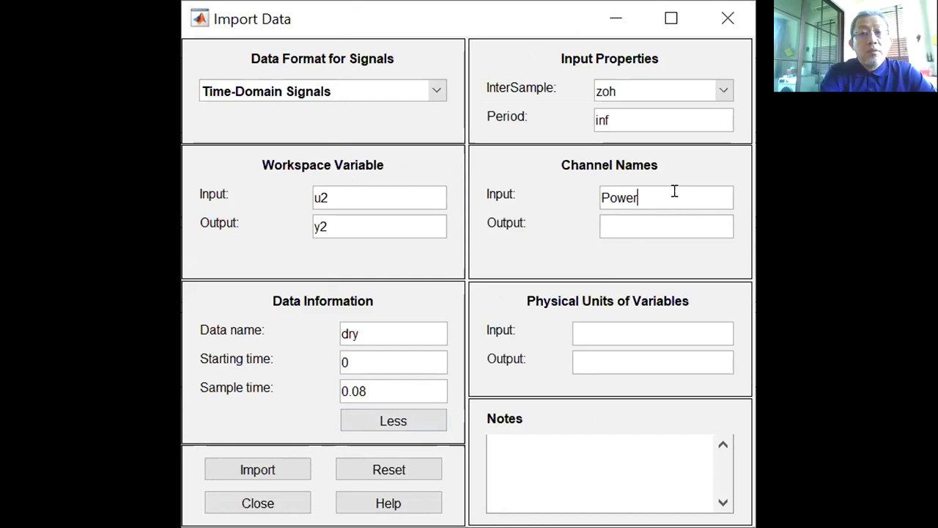
pyautogui.click(663, 214)
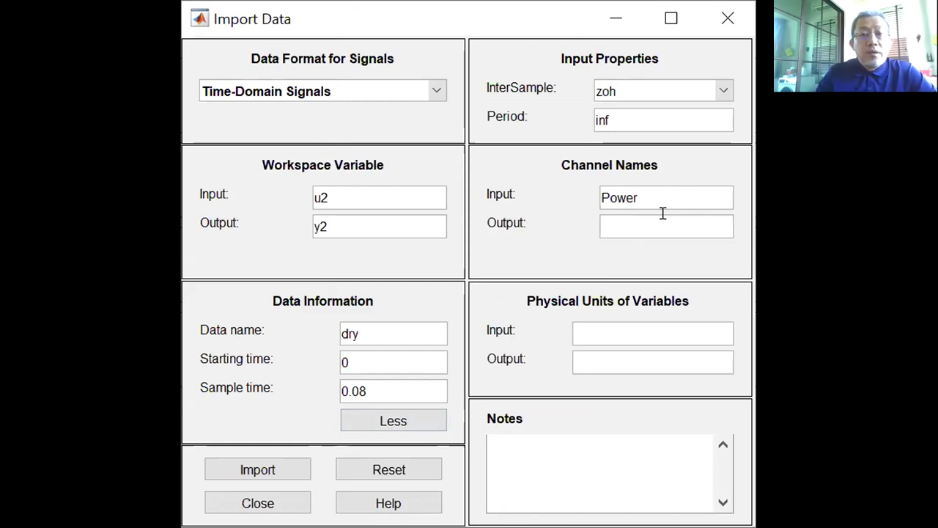
pyautogui.write('TE')
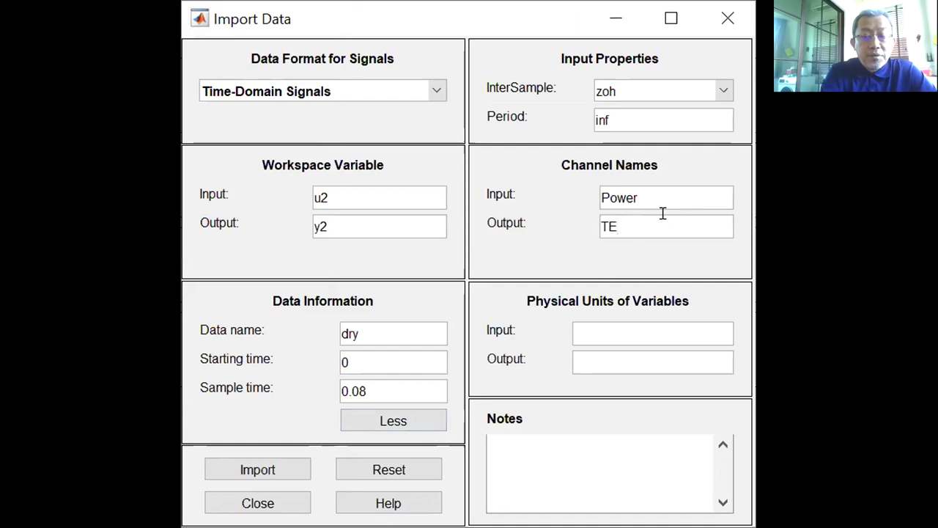
pyautogui.press('BackSpace')
pyautogui.write('e')
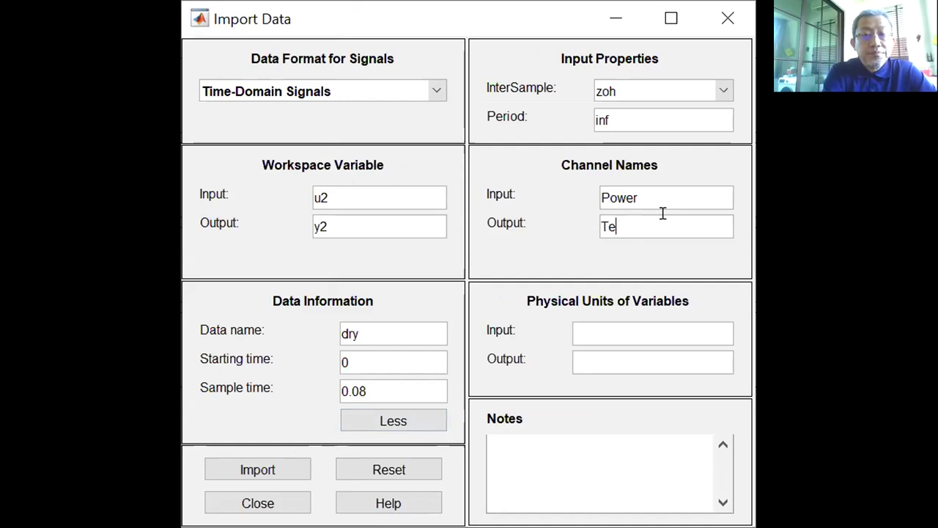
pyautogui.write('mper')
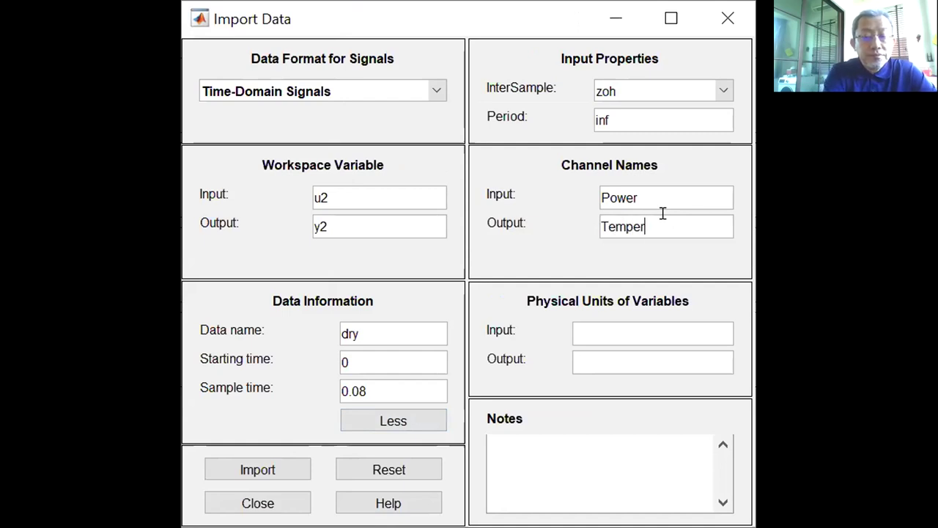
pyautogui.write('ature')
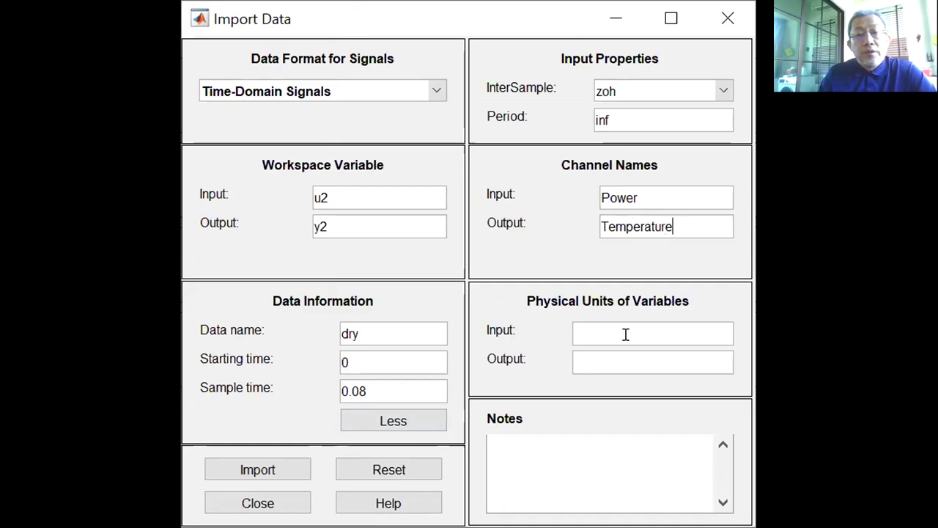
# Set the physical units to Watt for the input and Celcius for the output, and import the data.
pyautogui.click(706, 330)
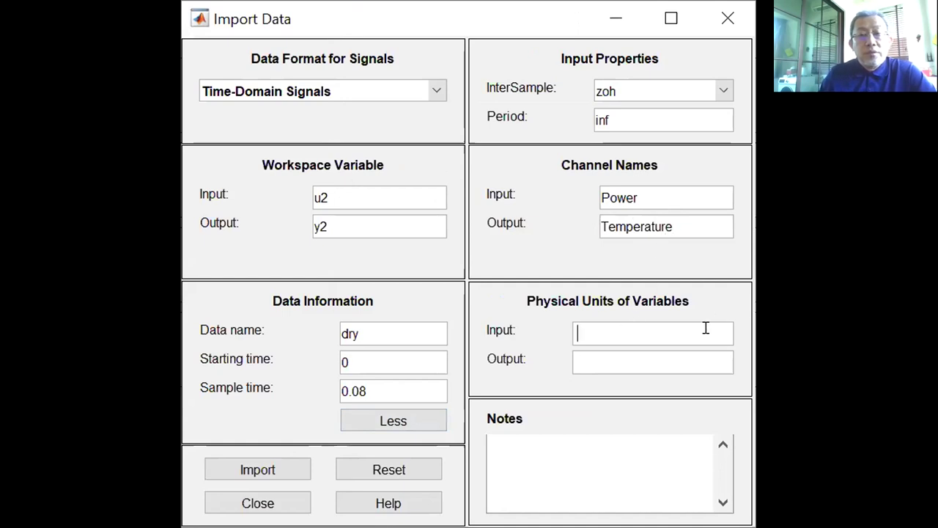
pyautogui.write('Watt')
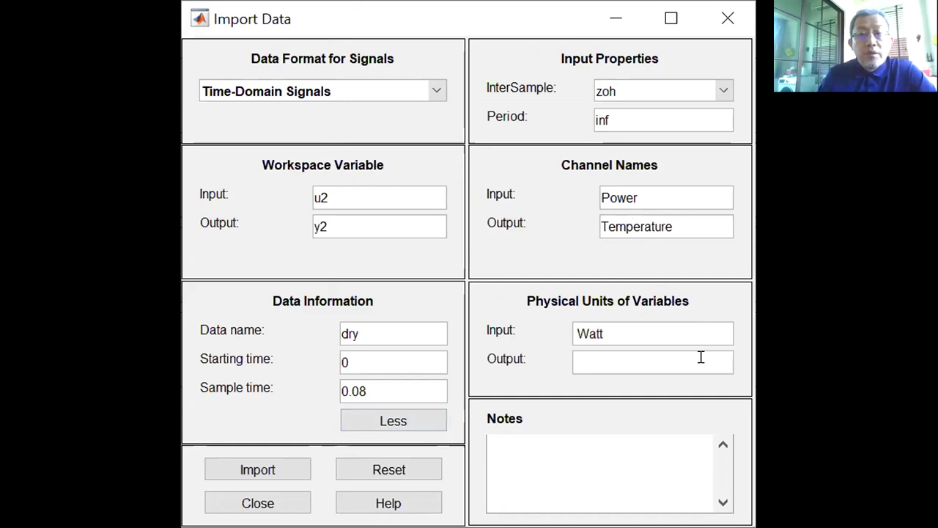
pyautogui.click(701, 357)
pyautogui.write('Celcius')
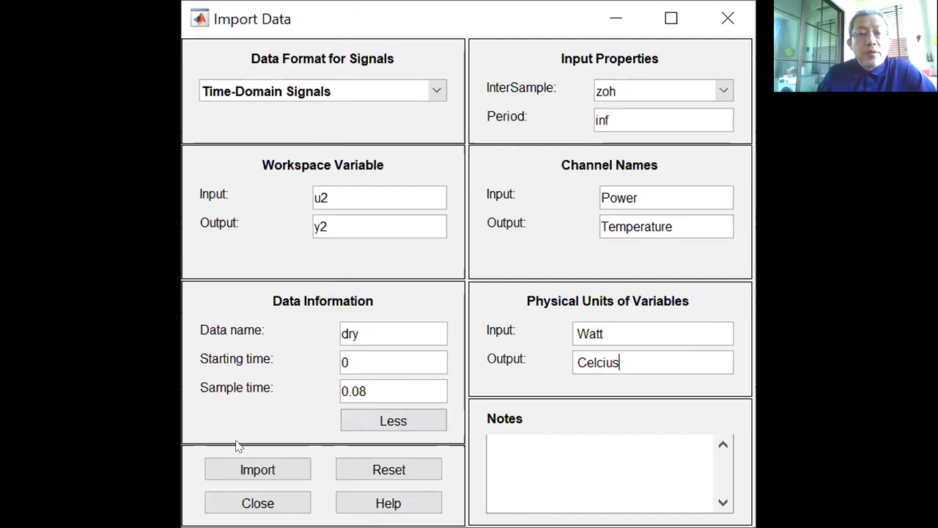
pyautogui.click(236, 470)
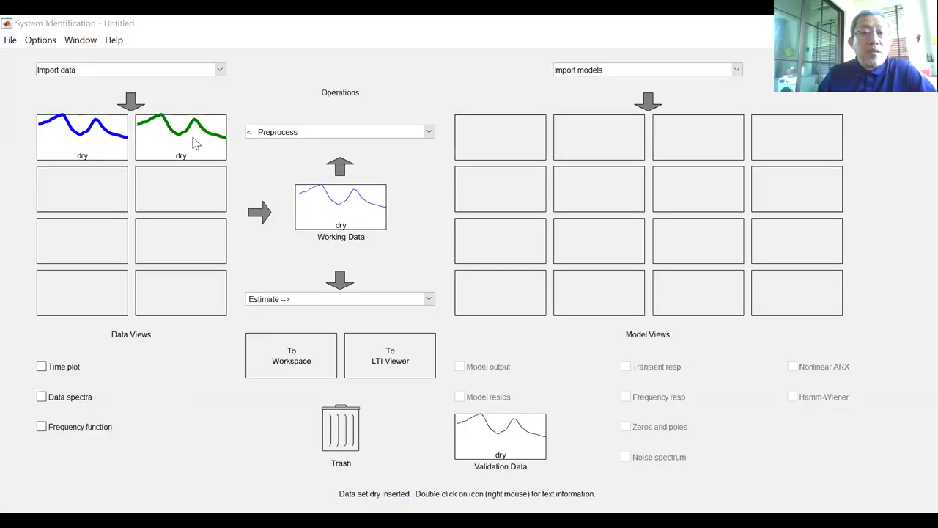
# Move the duplicate green dry data set to the trash.
pyautogui.moveTo(196, 144); pyautogui.dragTo(290, 355)
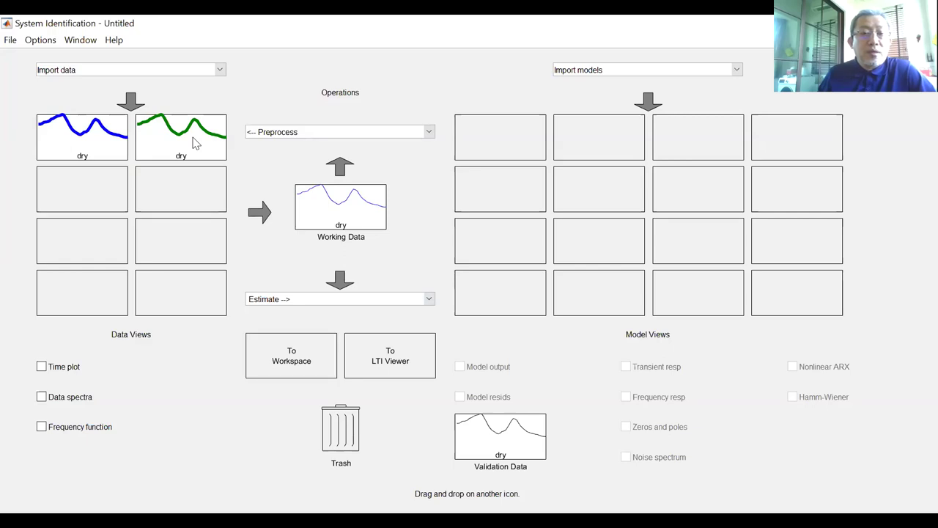
pyautogui.moveTo(196, 144); pyautogui.dragTo(341, 429)
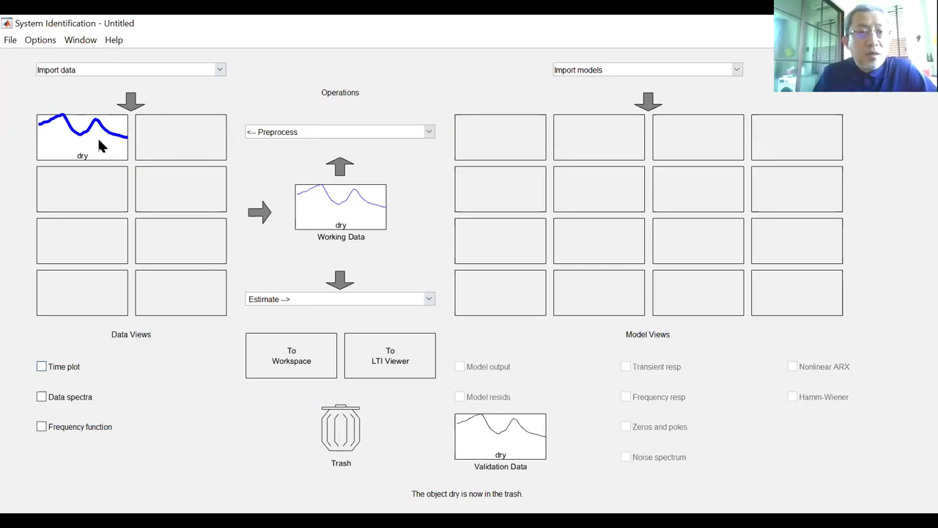
# Show the time plot of the dry data in a maximized window and examine the Temperature and Power signals.
pyautogui.click(42, 368)
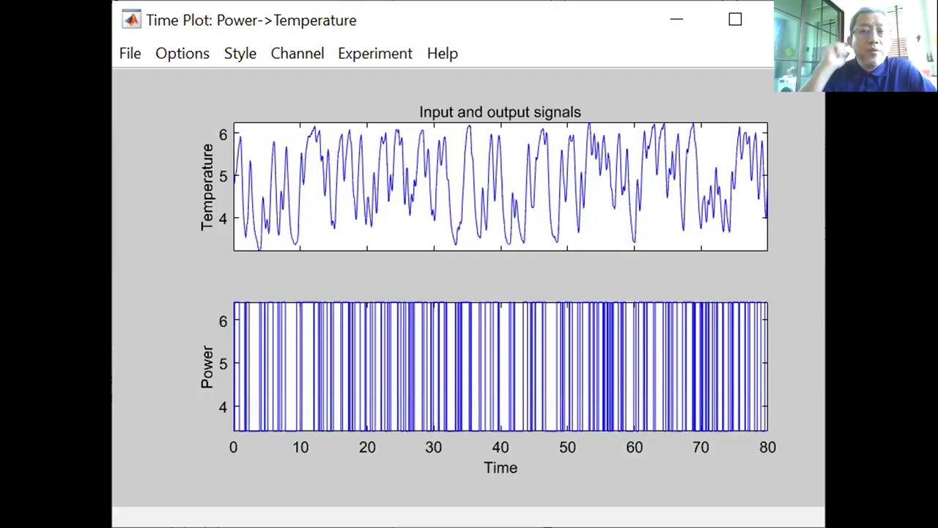
pyautogui.click(730, 22)
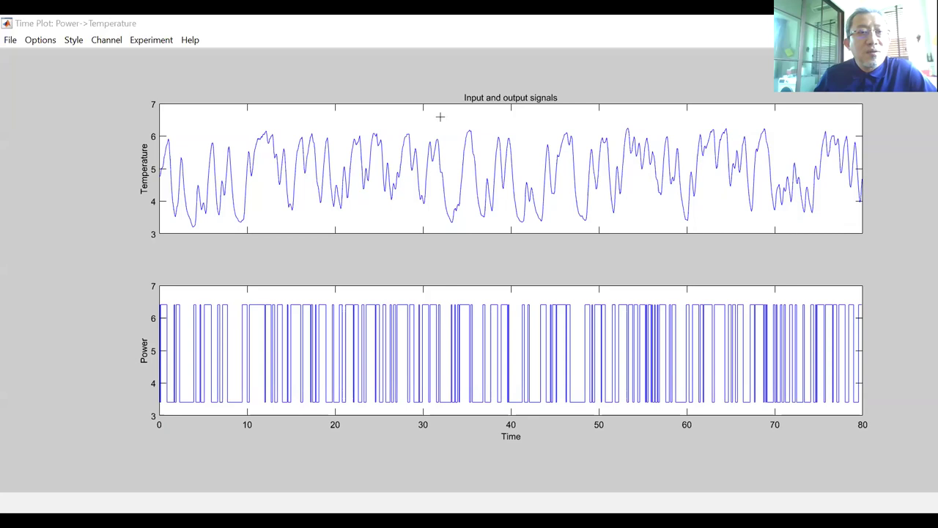
pyautogui.moveTo(181, 144); pyautogui.dragTo(242, 153)
pyautogui.moveTo(192, 303)
pyautogui.mouseDown()
pyautogui.moveTo(143, 400)
pyautogui.moveTo(218, 306)
pyautogui.mouseUp()
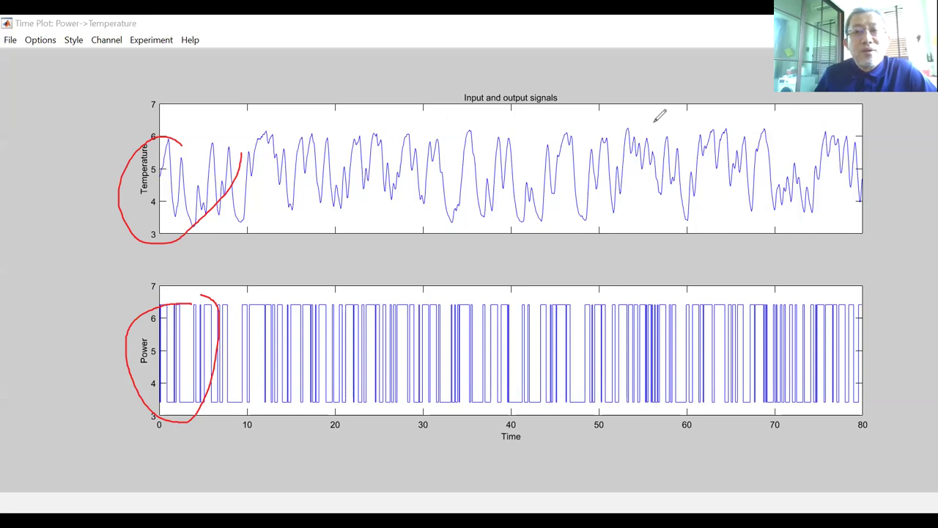
pyautogui.press('e')
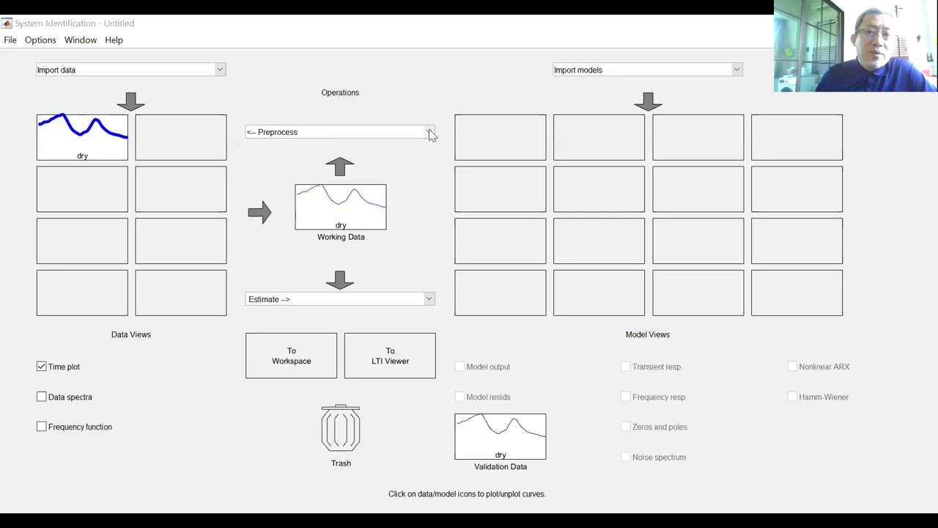
# Preprocess the dry working data by removing the means.
pyautogui.click(430, 133)
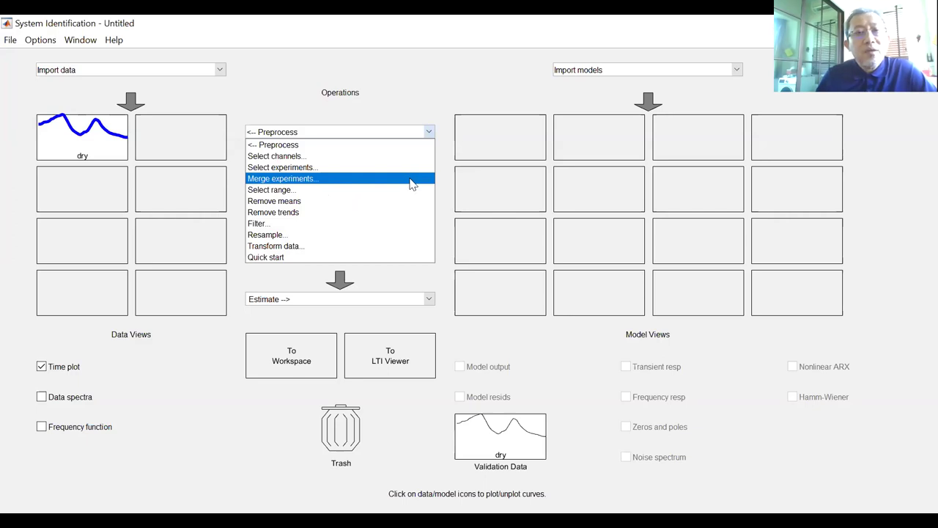
pyautogui.click(409, 201)
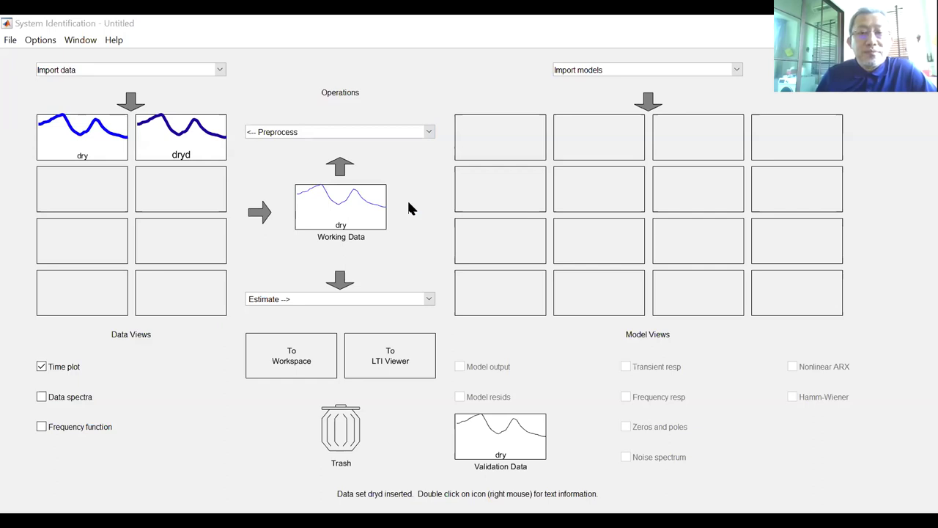
pyautogui.hotkey('alt', 'Tab')
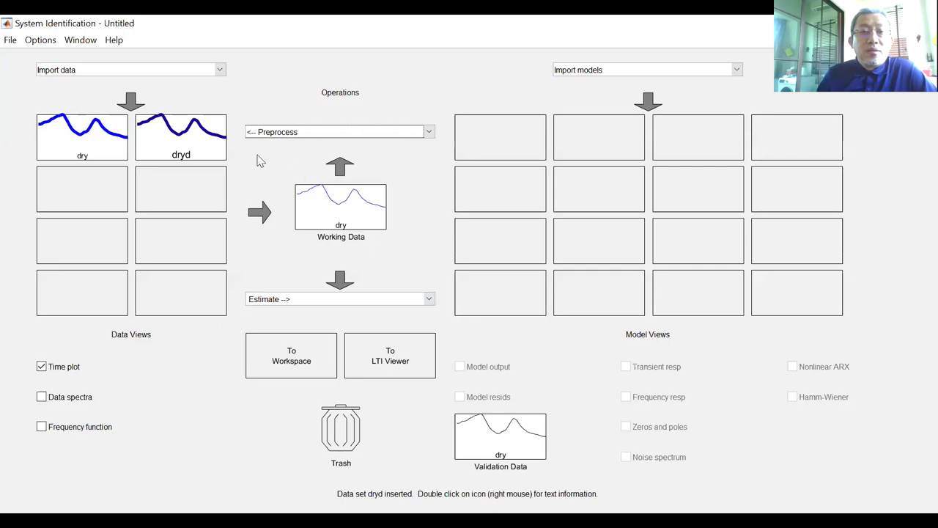
# Make the mean-removed data set dryd the working data.
pyautogui.click(187, 139)
pyautogui.moveTo(187, 139); pyautogui.dragTo(341, 207)
pyautogui.moveTo(187, 140); pyautogui.dragTo(341, 207)
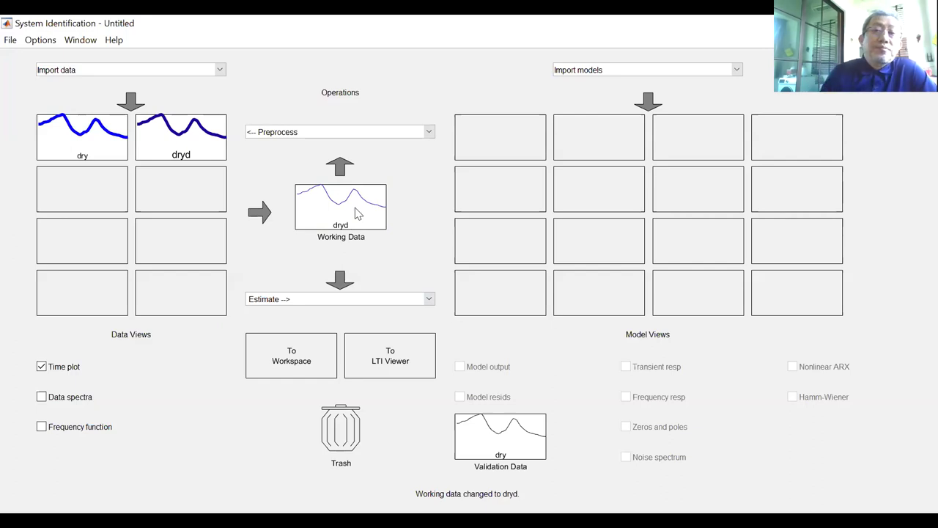
# Select the range of samples 1 to 501 from the dryd working data and insert it as a new data set.
pyautogui.click(429, 133)
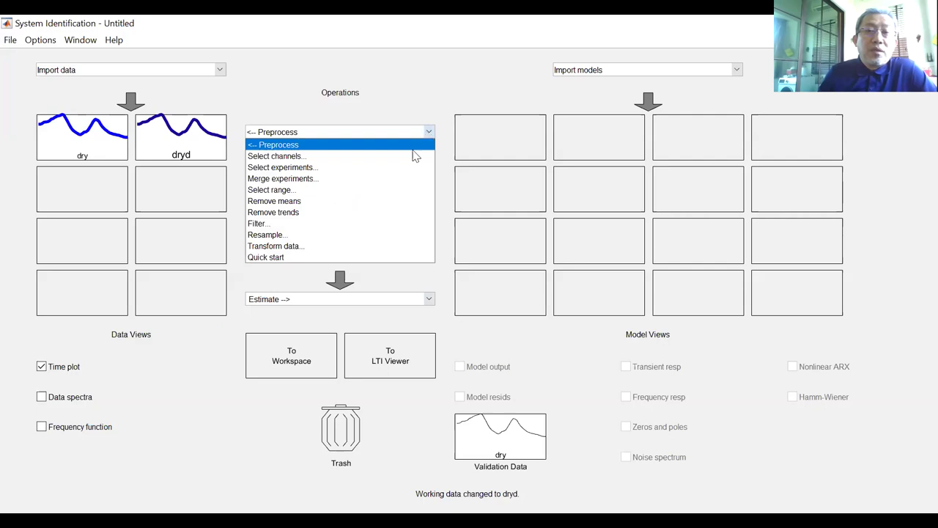
pyautogui.click(389, 192)
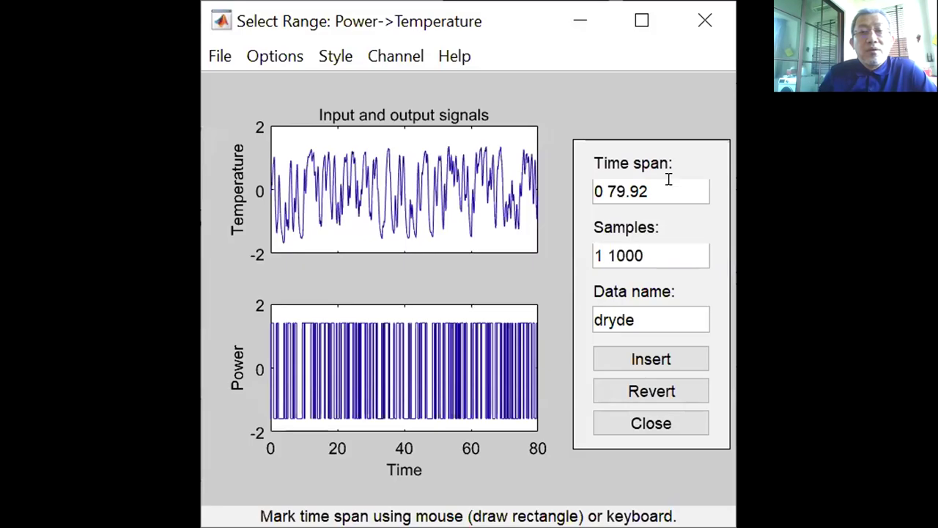
pyautogui.click(655, 252)
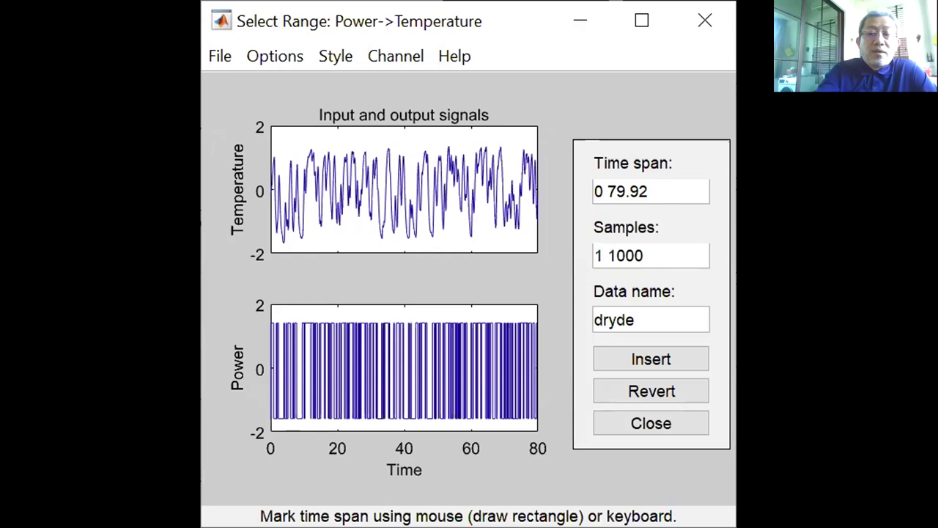
pyautogui.press('BackSpace')
pyautogui.press('BackSpace')
pyautogui.press('BackSpace')
pyautogui.press('BackSpace')
pyautogui.write('5')
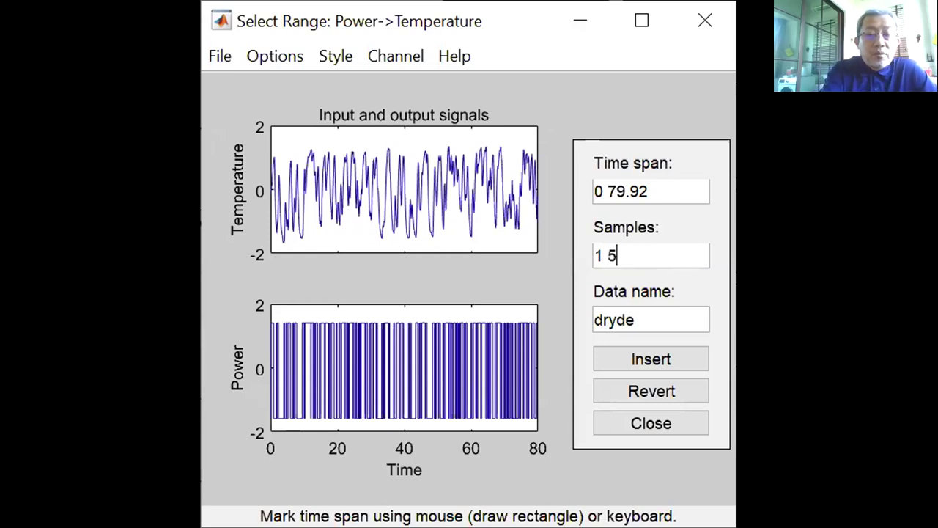
pyautogui.write('01')
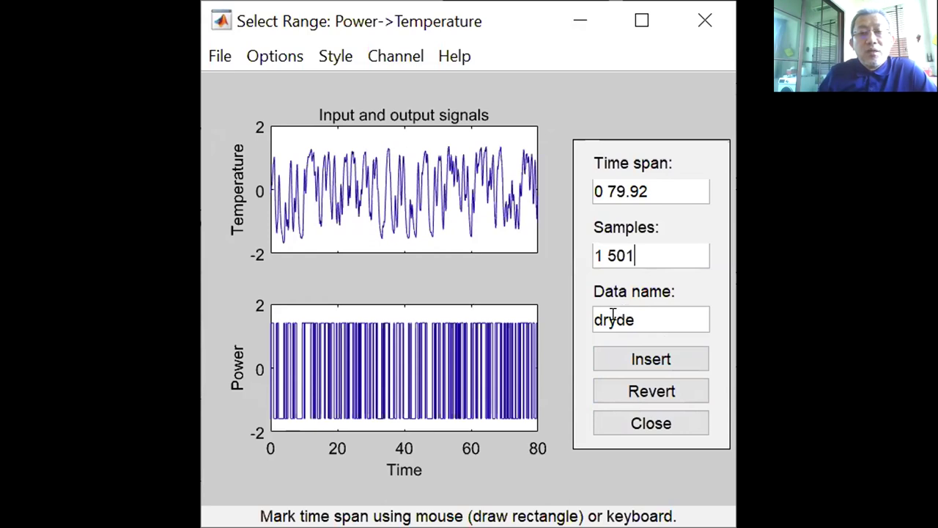
pyautogui.click(664, 359)
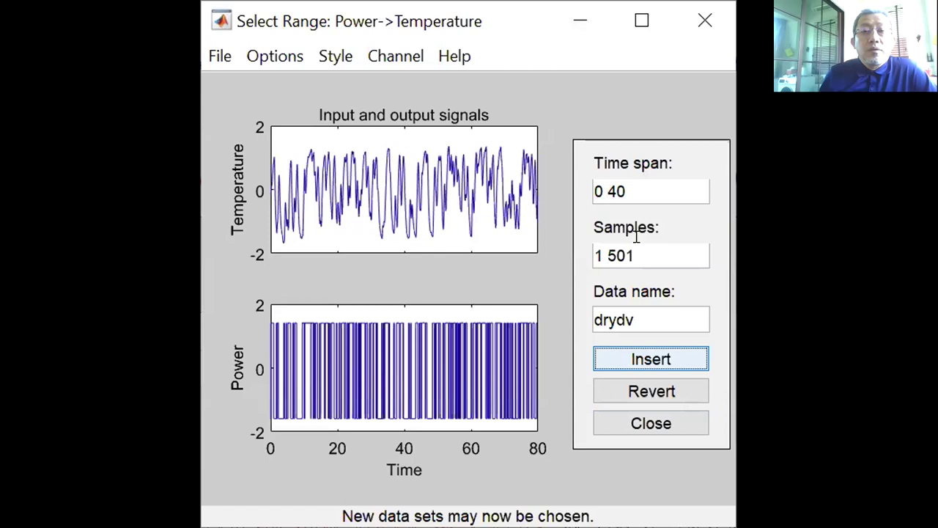
# Set the sample range to 501 to 1000 and insert it as a second data set.
pyautogui.click(651, 253)
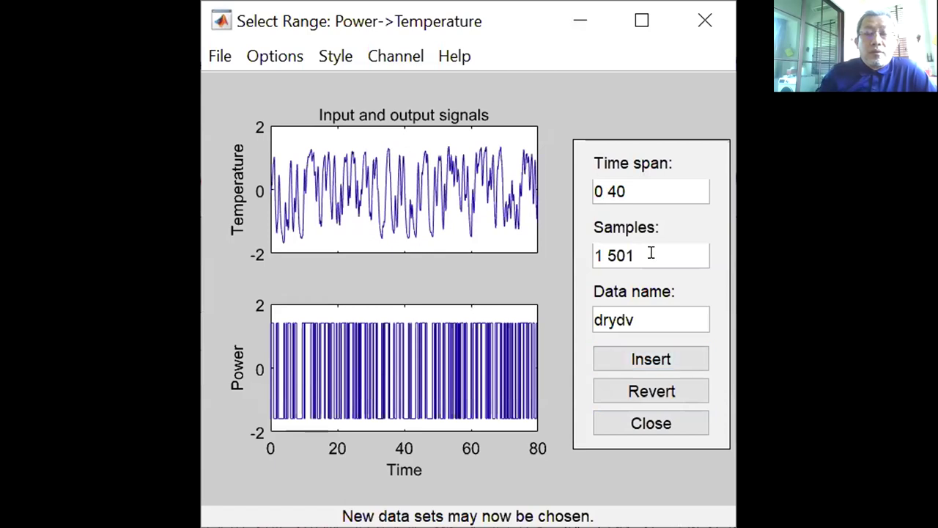
pyautogui.press('BackSpace')
pyautogui.press('BackSpace')
pyautogui.press('BackSpace')
pyautogui.write('1000')
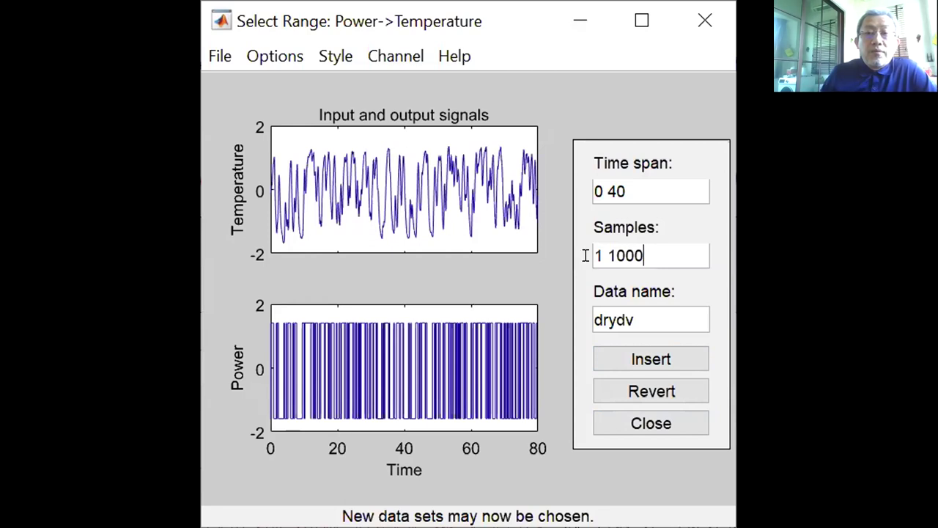
pyautogui.press('Home')
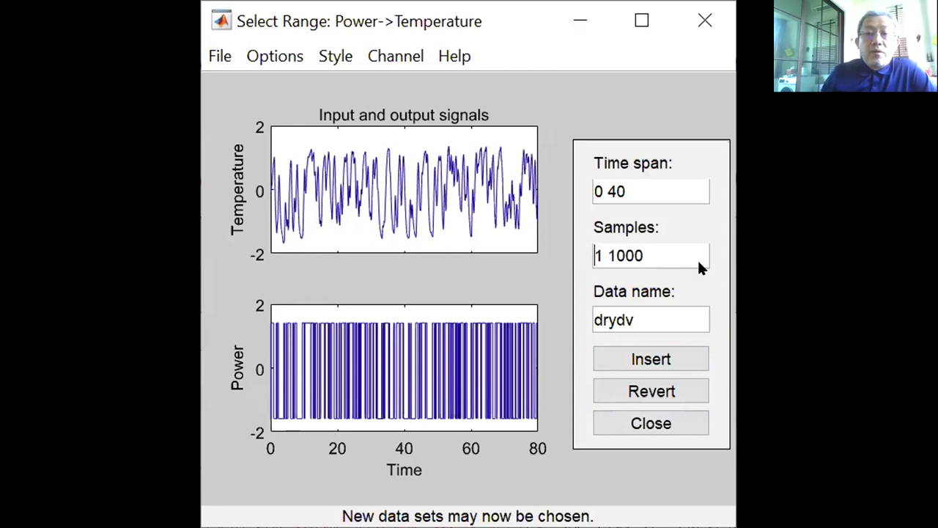
pyautogui.write('50')
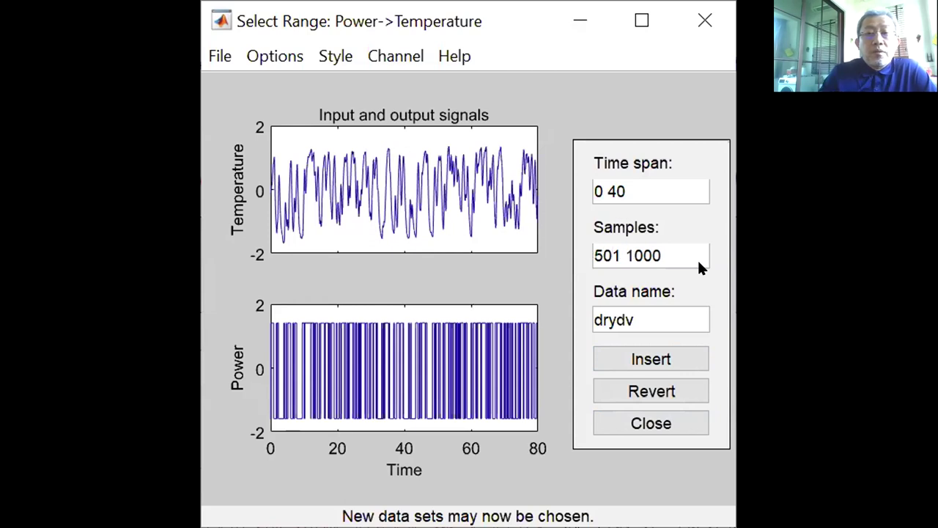
pyautogui.click(653, 313)
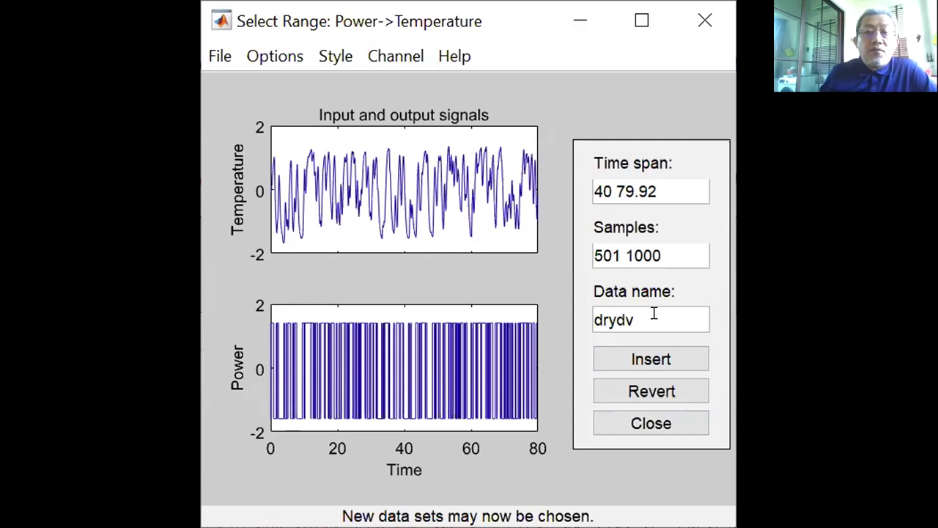
pyautogui.click(664, 363)
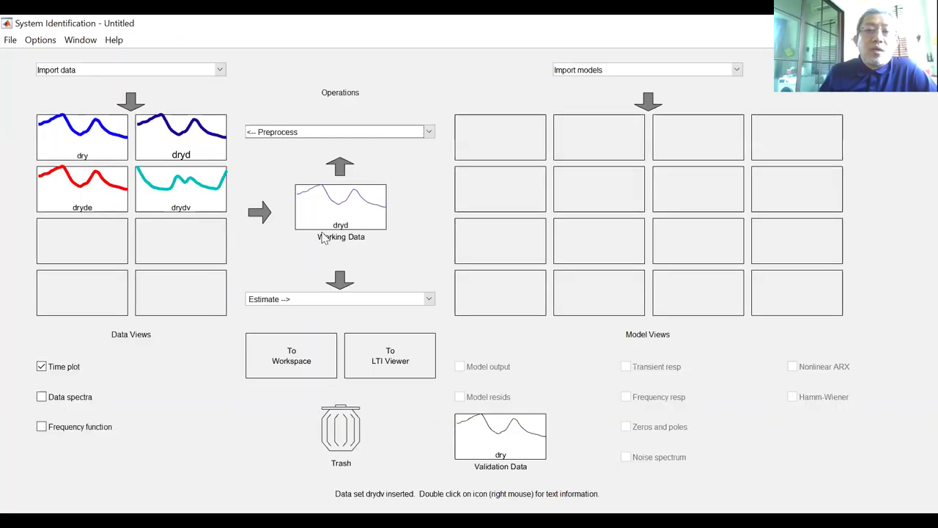
# Make dryde the working data and drydv the validation data.
pyautogui.click(69, 192)
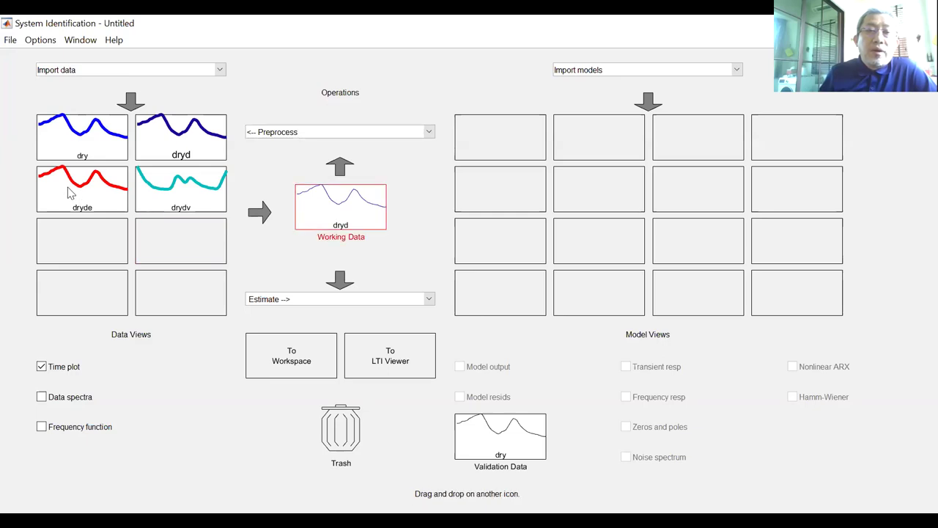
pyautogui.moveTo(69, 192); pyautogui.dragTo(341, 207)
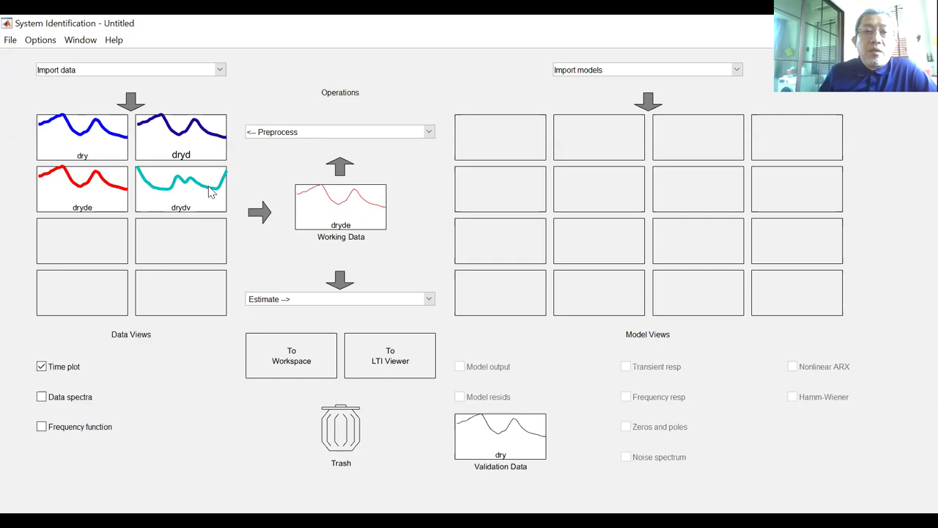
pyautogui.moveTo(176, 189); pyautogui.dragTo(501, 437)
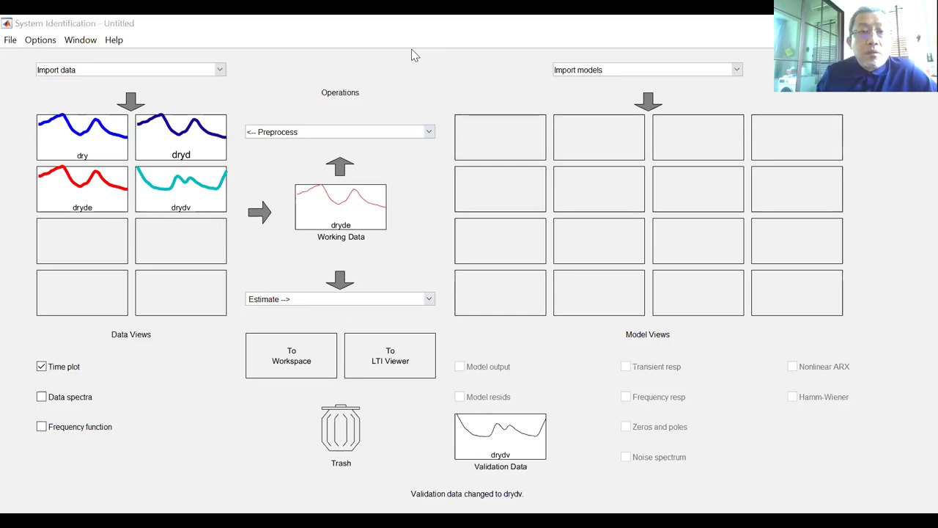
# Estimate a discrete ARX polynomial model with orders [4 4 1] from the dryde working data.
pyautogui.click(429, 301)
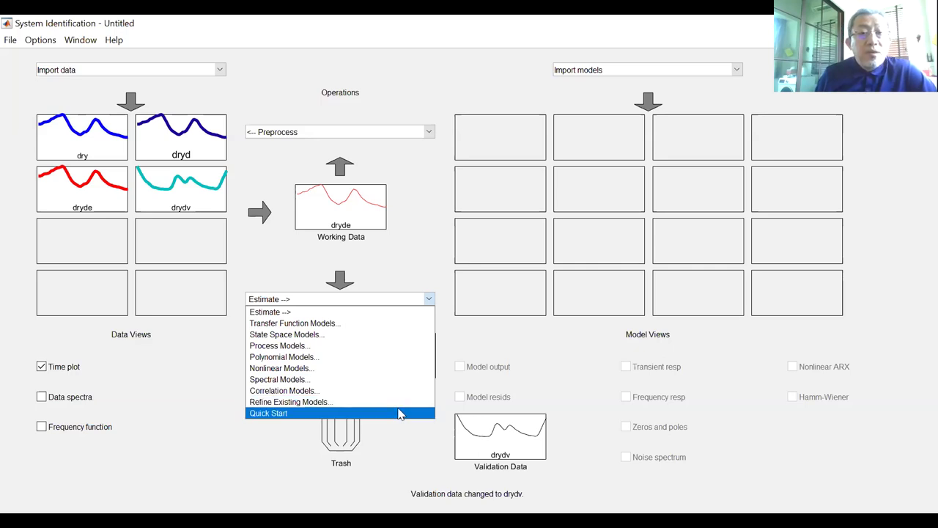
pyautogui.click(406, 364)
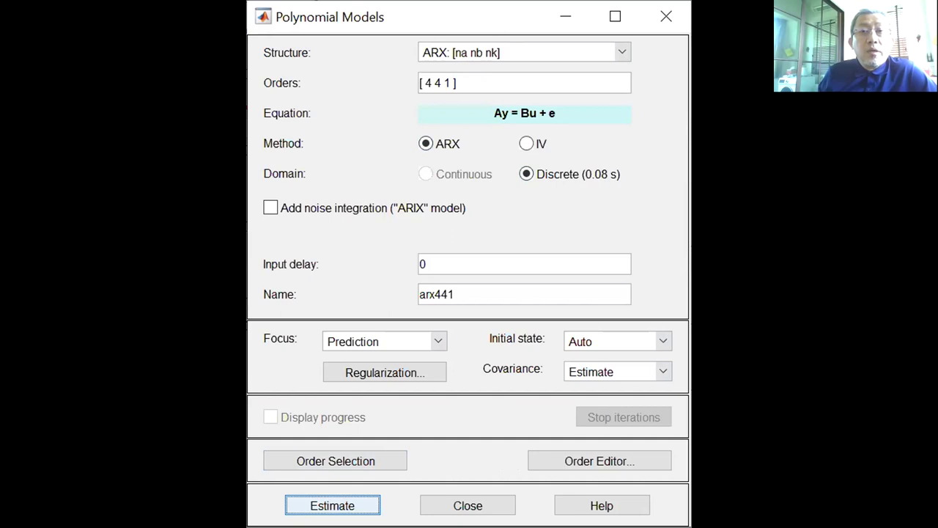
pyautogui.click(332, 505)
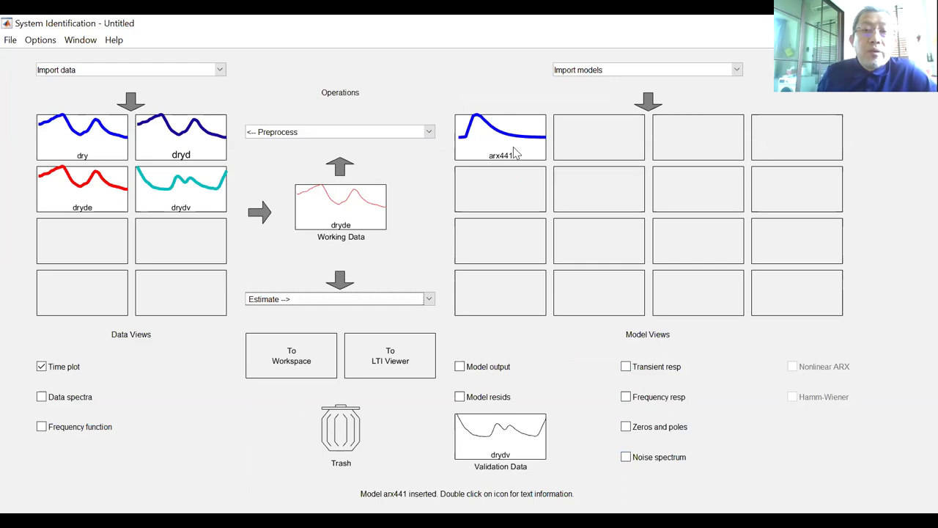
# Show the model output plot in a maximized window, compare measured with simulated Temperature, and return to the System Identification window.
pyautogui.click(460, 367)
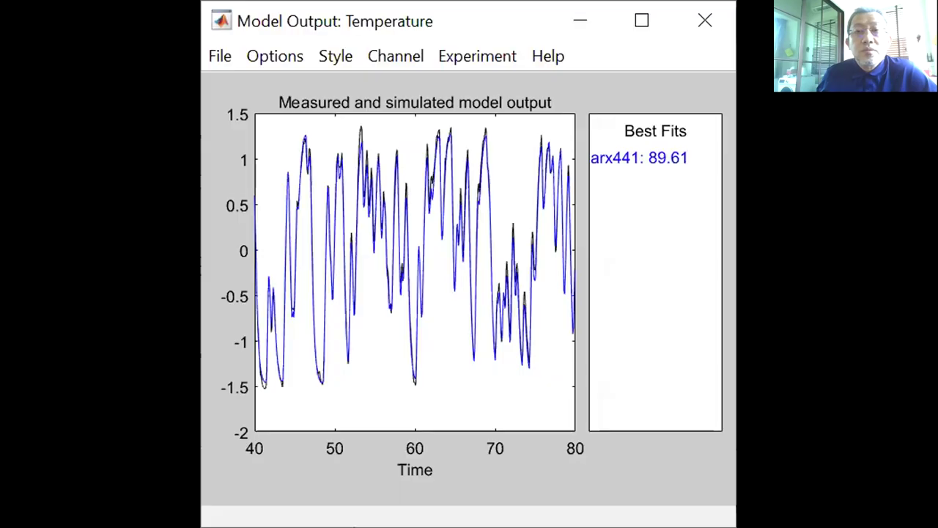
pyautogui.click(643, 21)
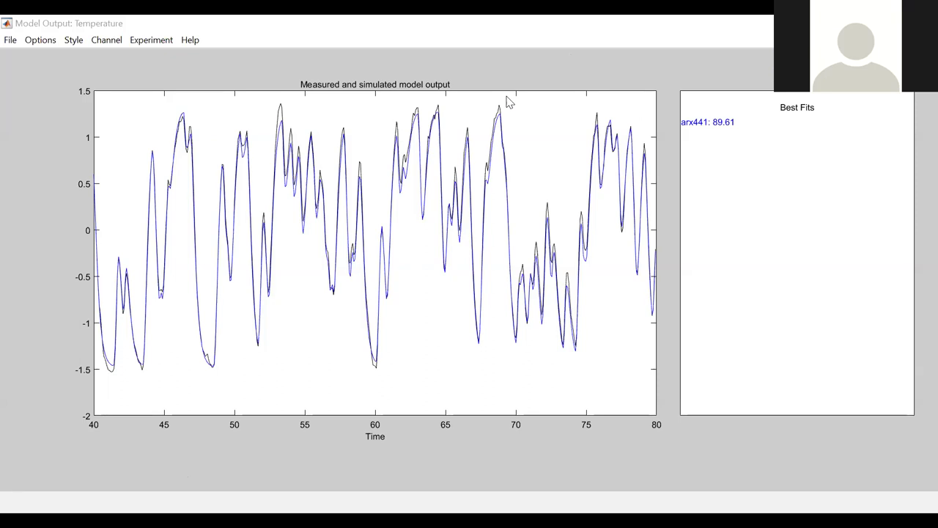
pyautogui.hotkey('alt', 'Tab')
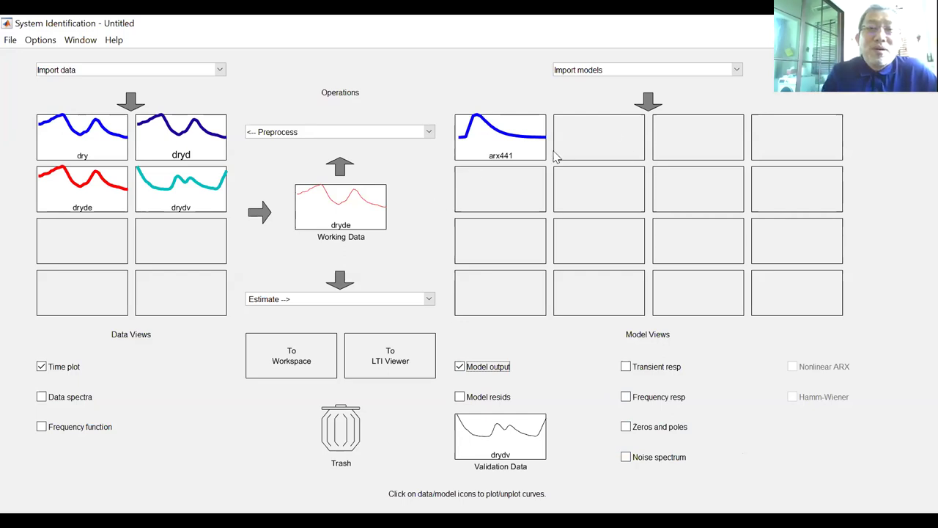
# Open the arx441 model information in a maximized window and examine its A(z) and B(z) polynomials, parameterization and estimation status.
pyautogui.click(494, 146)
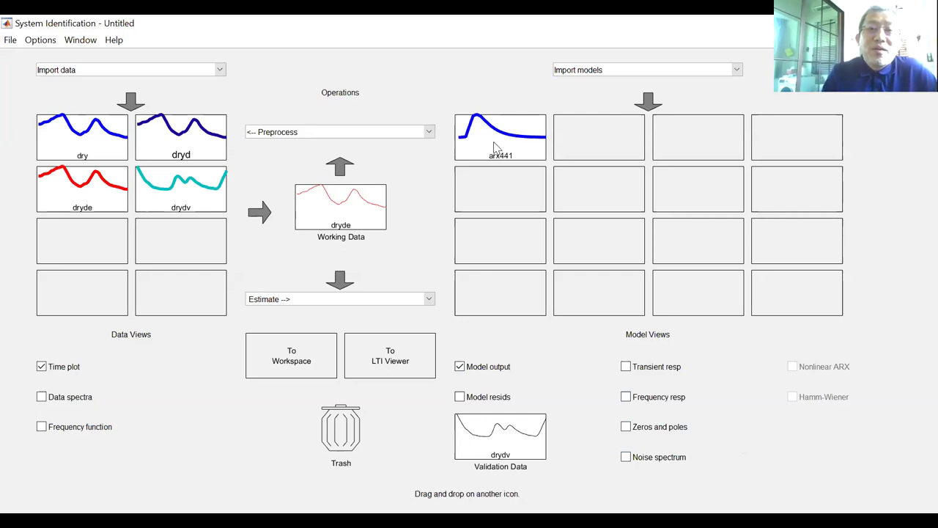
pyautogui.click(494, 147)
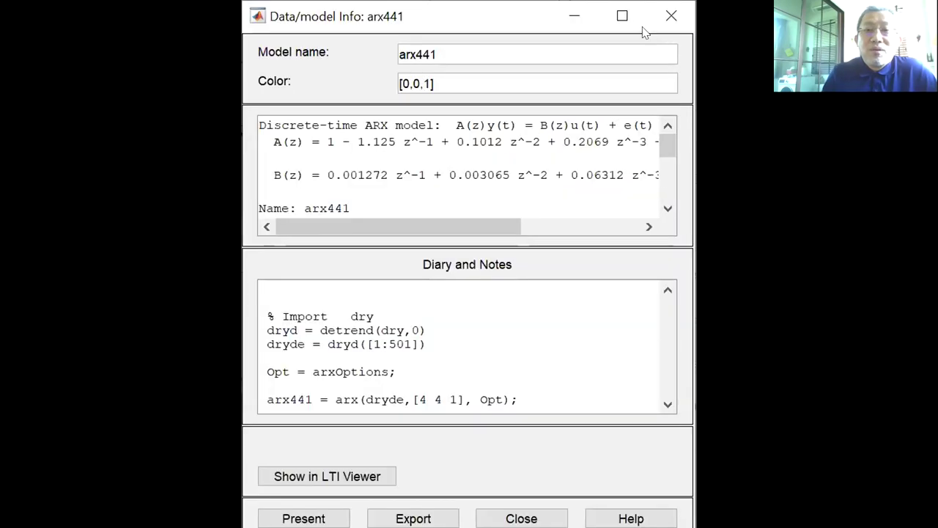
pyautogui.click(624, 14)
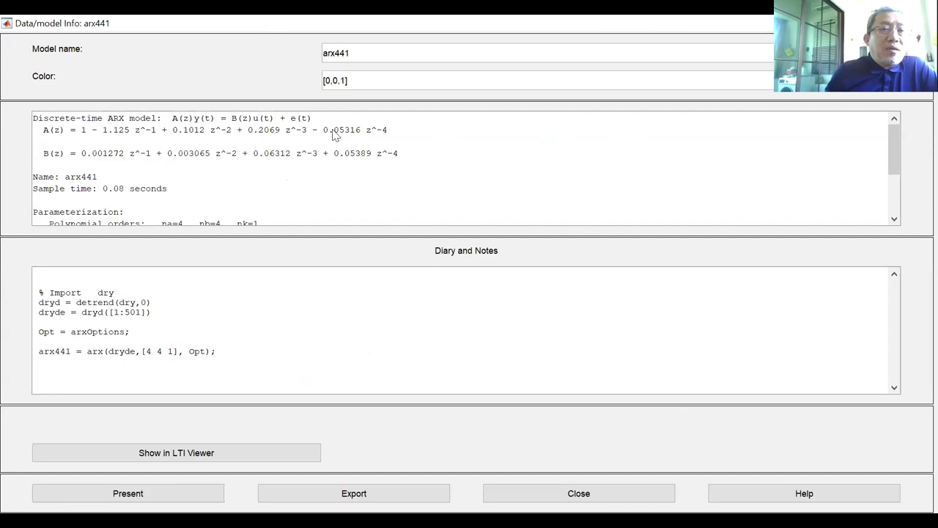
pyautogui.click(51, 153)
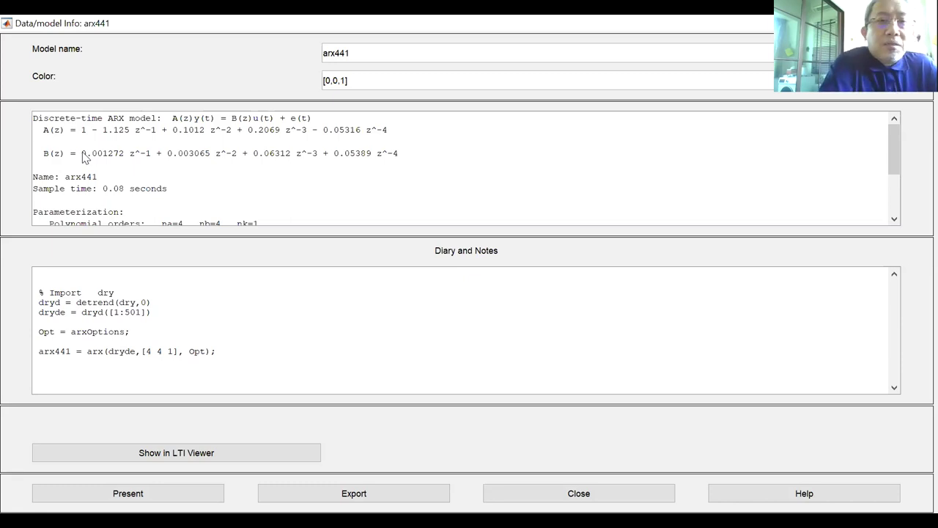
pyautogui.click(894, 220)
pyautogui.click(894, 220)
pyautogui.click(894, 220)
pyautogui.click(894, 219)
pyautogui.click(894, 220)
pyautogui.click(894, 220)
pyautogui.click(894, 220)
pyautogui.click(894, 220)
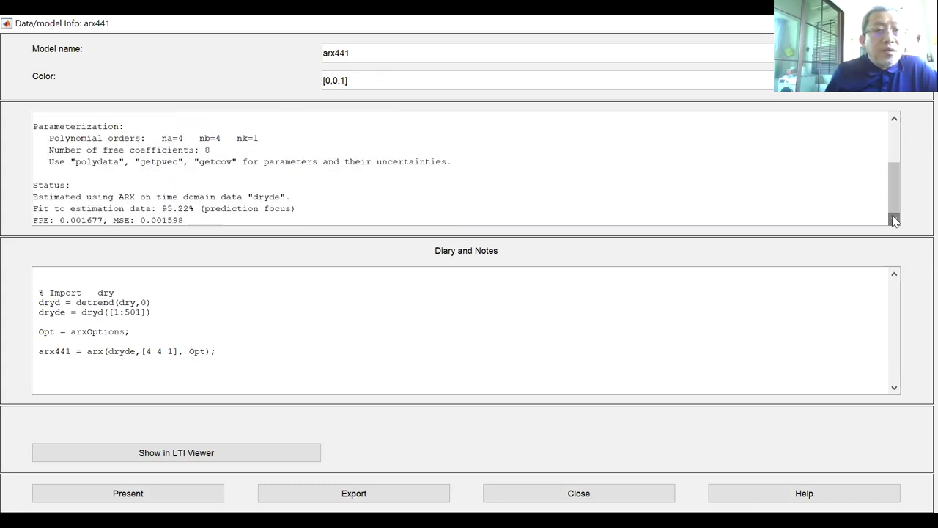